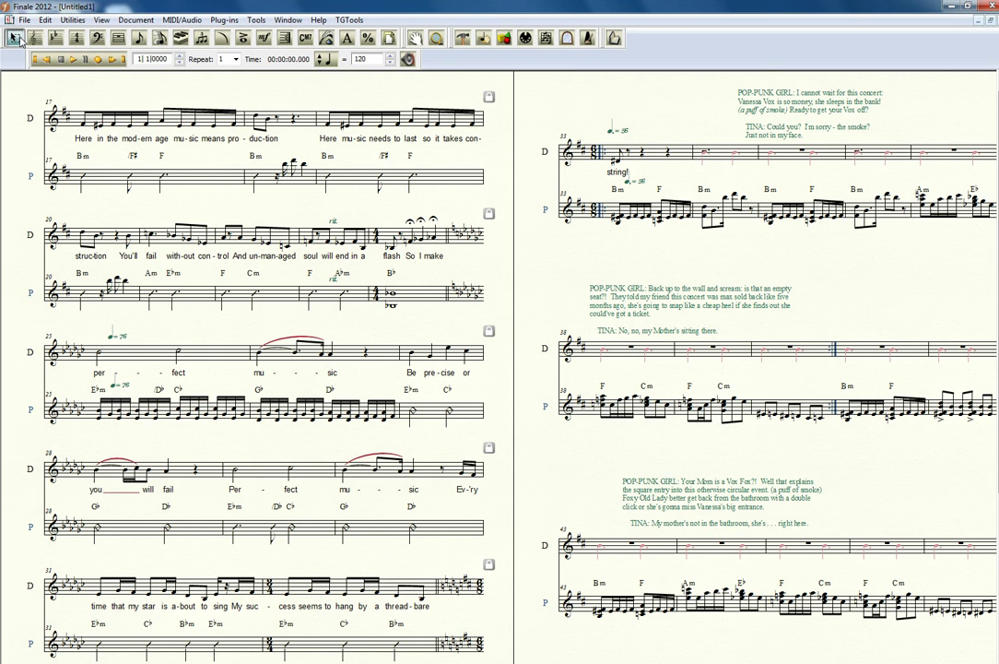
# - Select measure 17 through the left page's bottom system on both staves, reselecting after a misclick
pyautogui.click(19, 39)
pyautogui.click(82, 109)
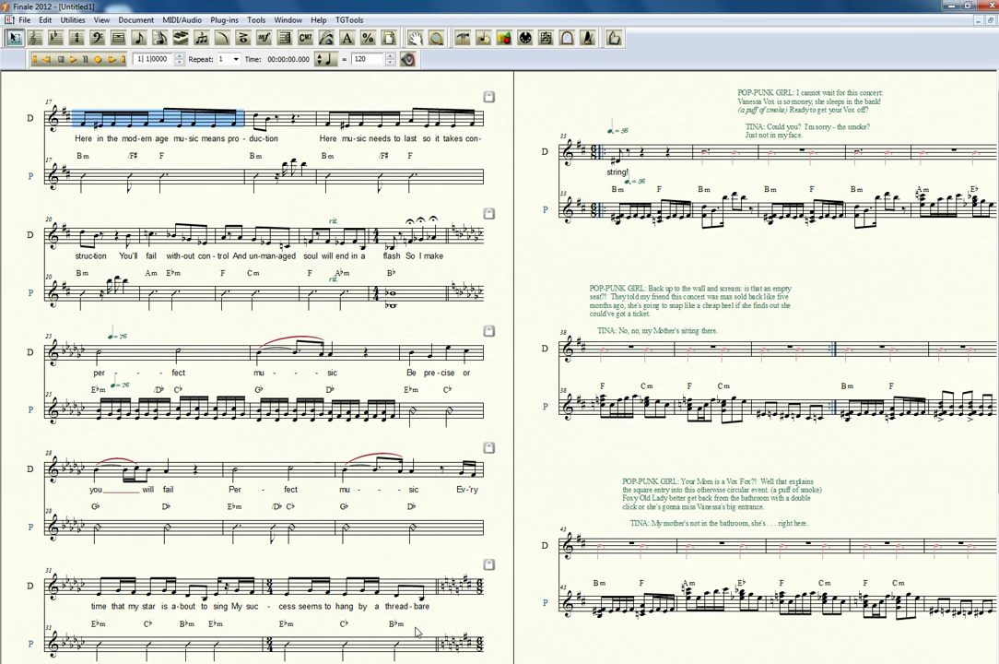
pyautogui.keyDown('shift'); pyautogui.click(419, 648); pyautogui.keyUp('shift')
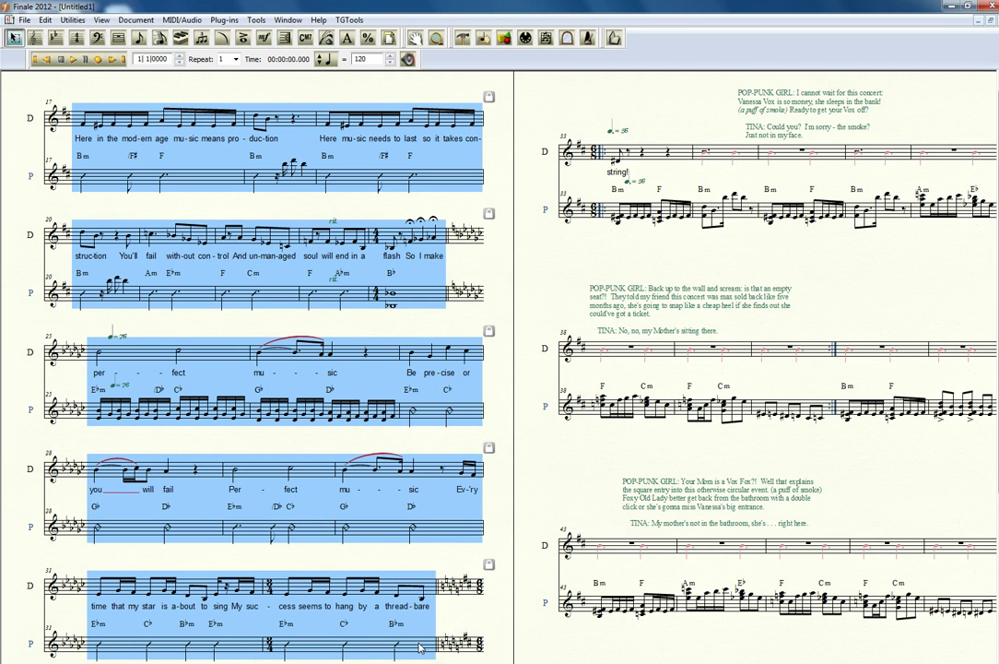
pyautogui.click(356, 549)
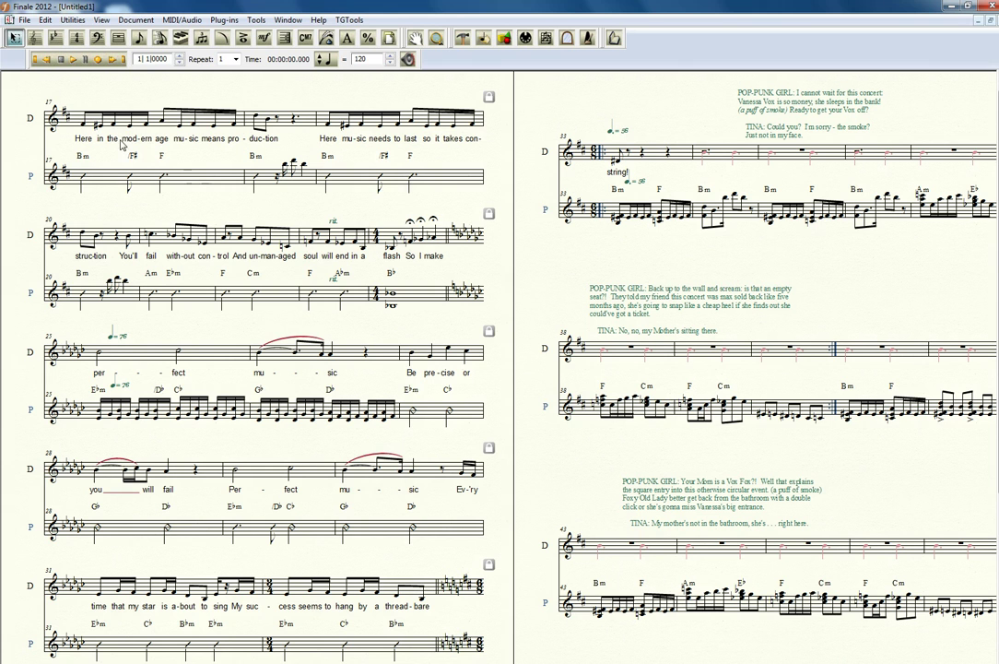
pyautogui.click(92, 121)
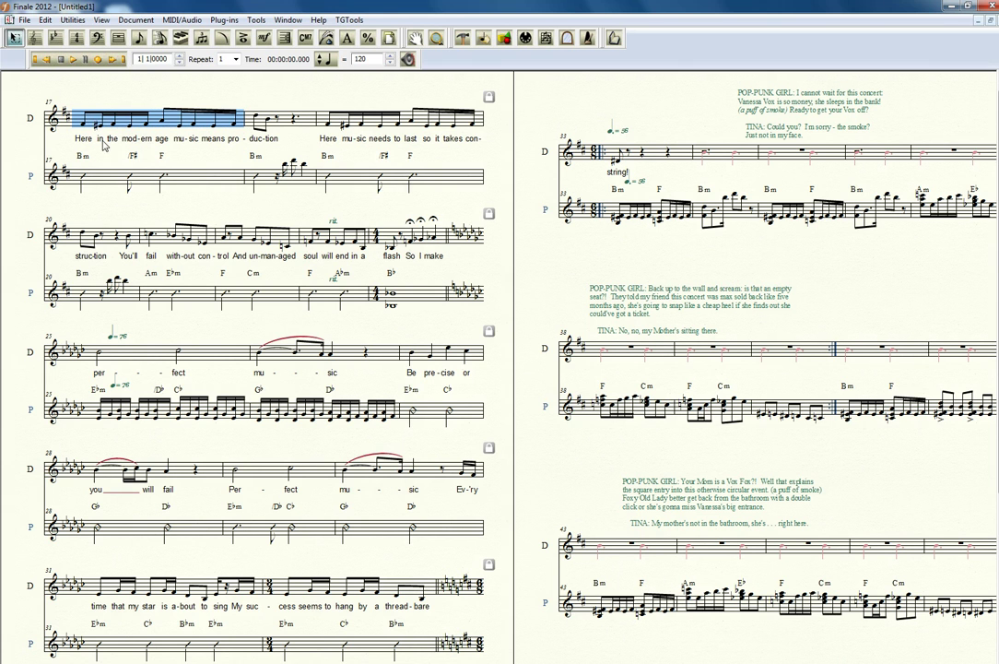
pyautogui.keyDown('shift'); pyautogui.click(420, 648); pyautogui.keyUp('shift')
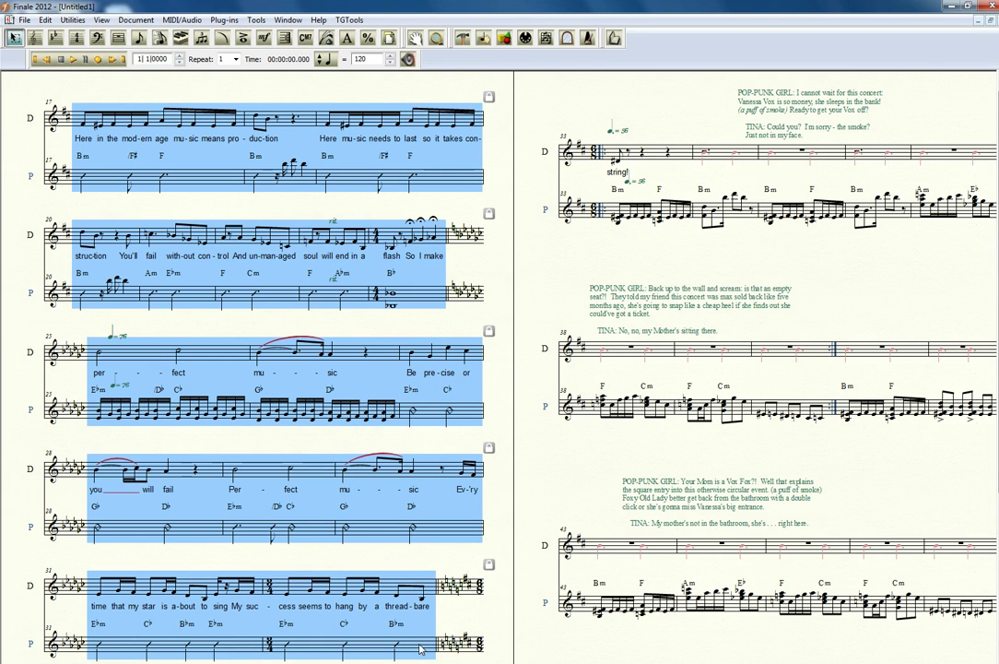
# - Clear only Chords & Fretboards from the selected measures with Clear Selected Items
pyautogui.rightClick(195, 301)
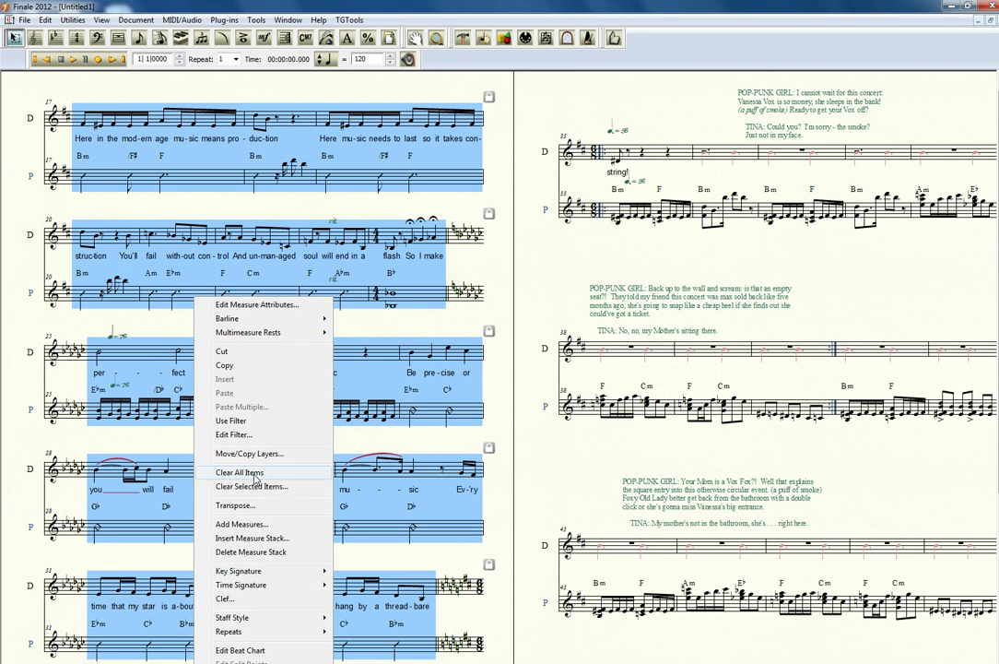
pyautogui.click(44, 21)
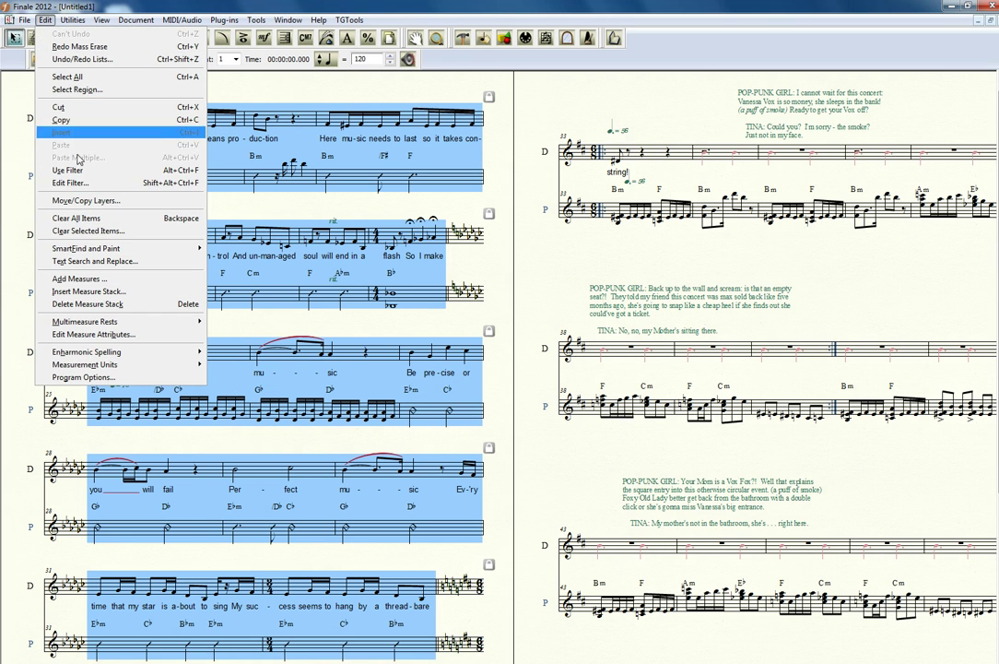
pyautogui.click(93, 232)
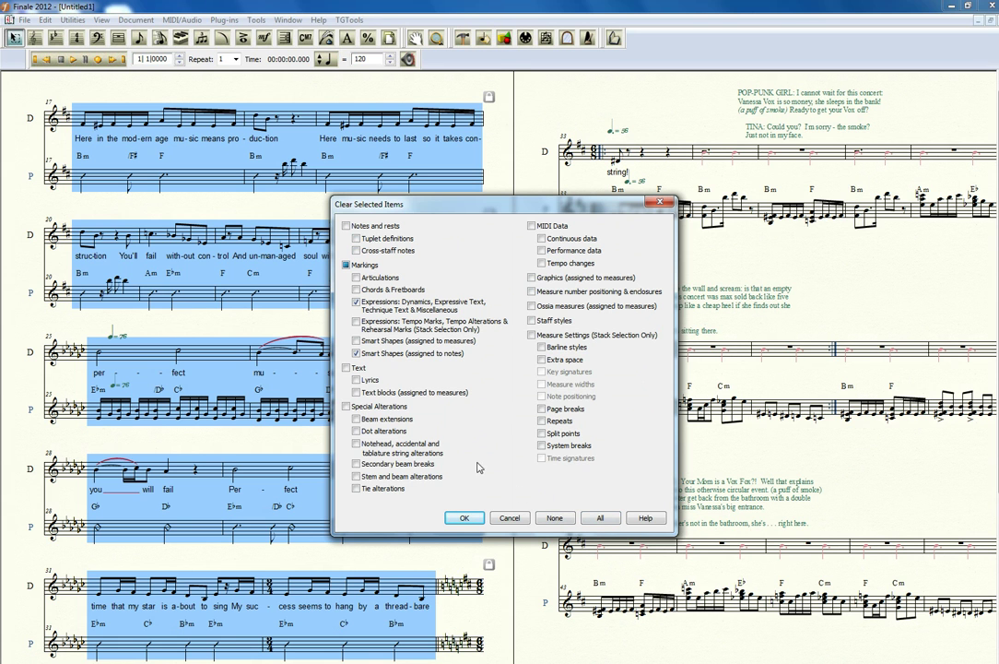
pyautogui.click(558, 519)
pyautogui.click(358, 292)
pyautogui.click(464, 518)
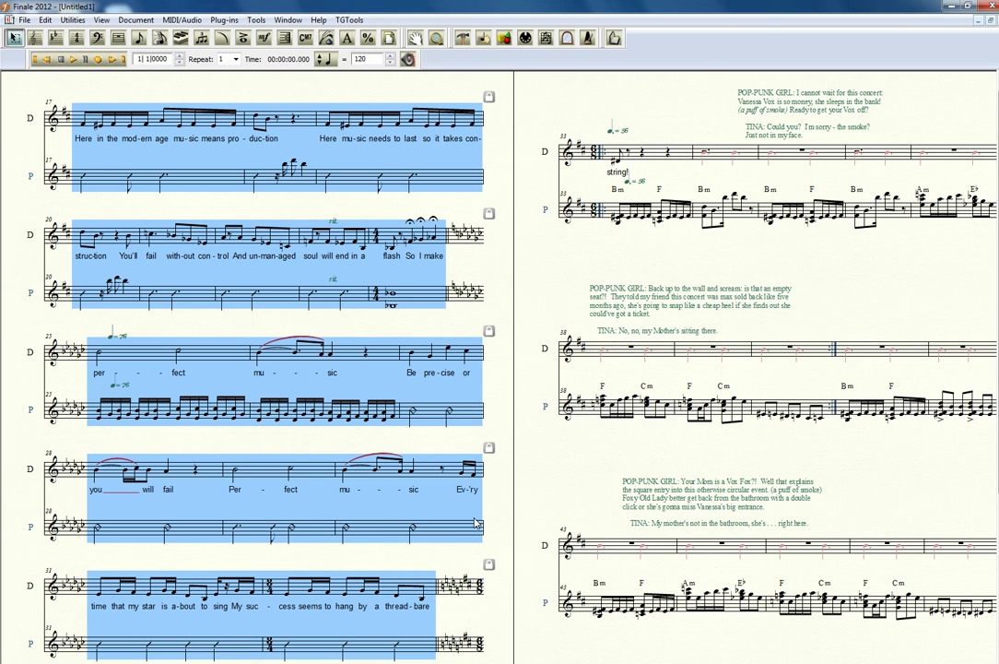
# - Undo the chord removal, then clear only Lyrics from the selected measures
pyautogui.hotkey('ctrl', 'z')
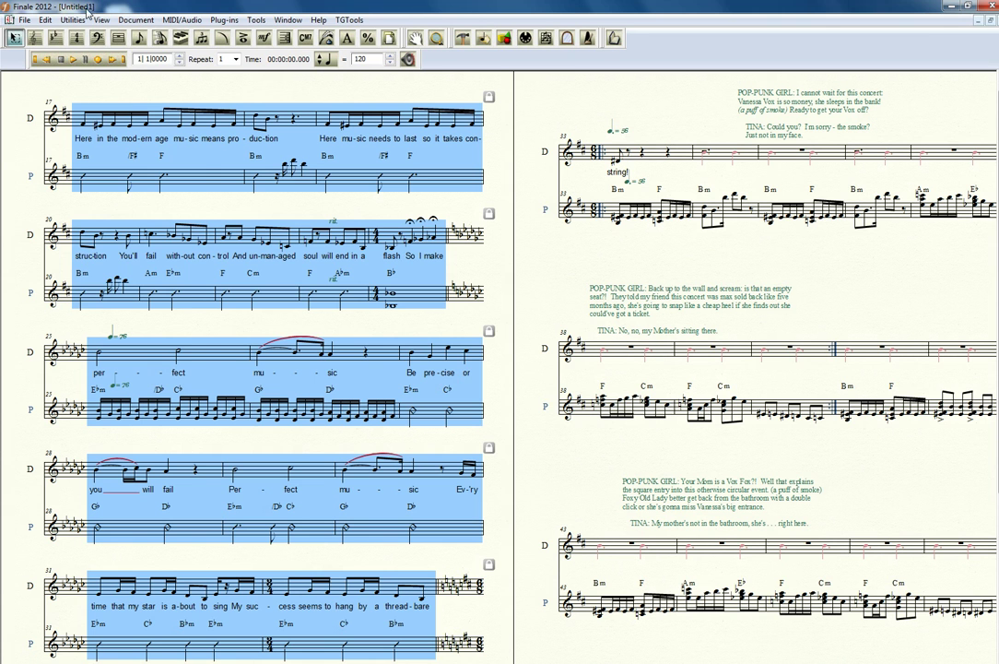
pyautogui.click(45, 20)
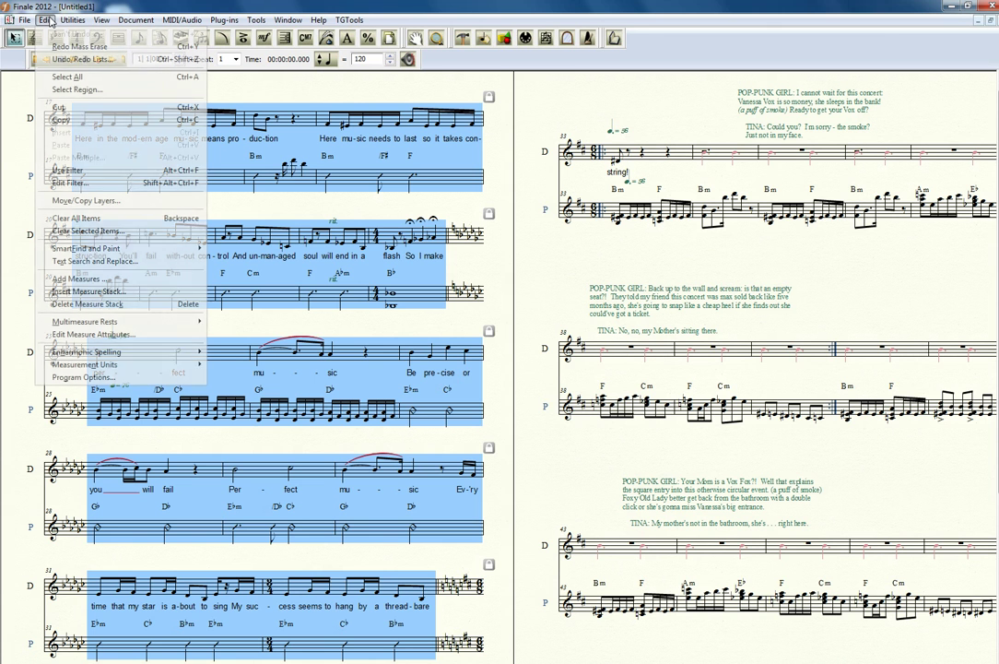
pyautogui.click(129, 230)
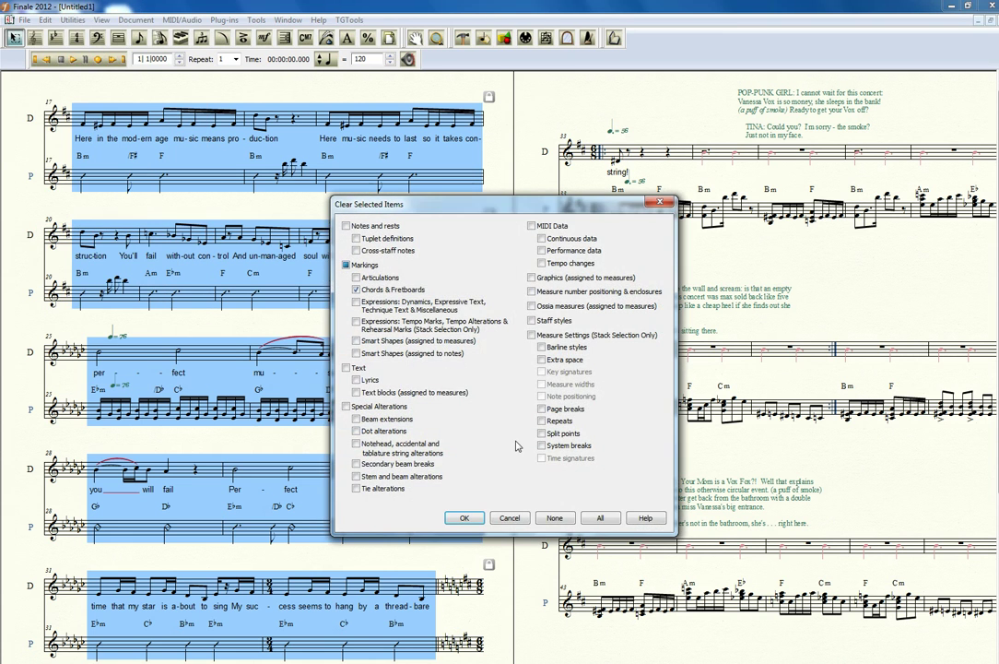
pyautogui.click(553, 518)
pyautogui.click(358, 380)
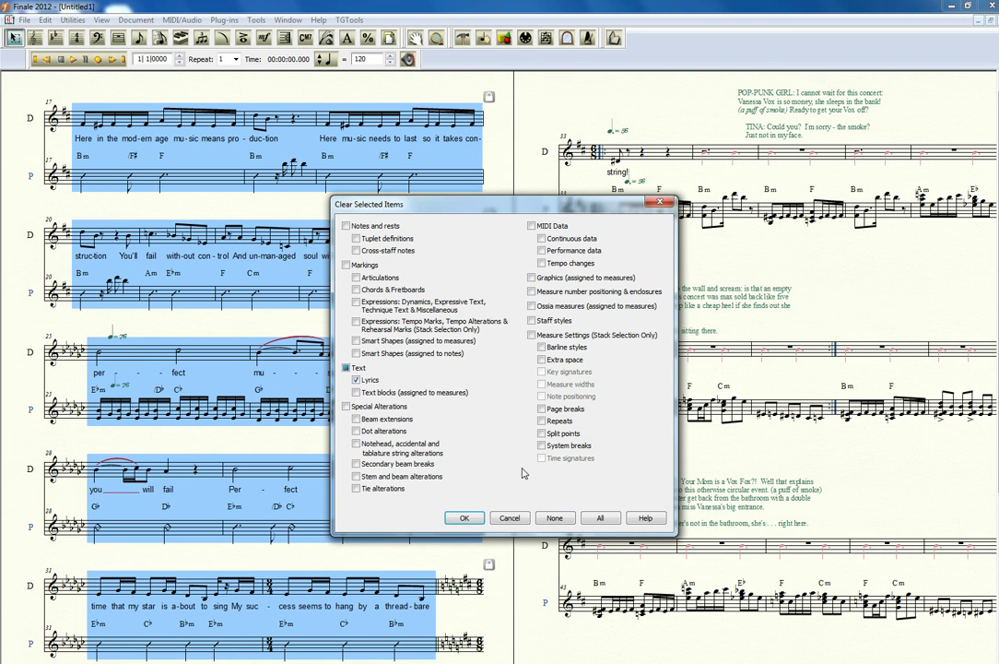
pyautogui.click(466, 518)
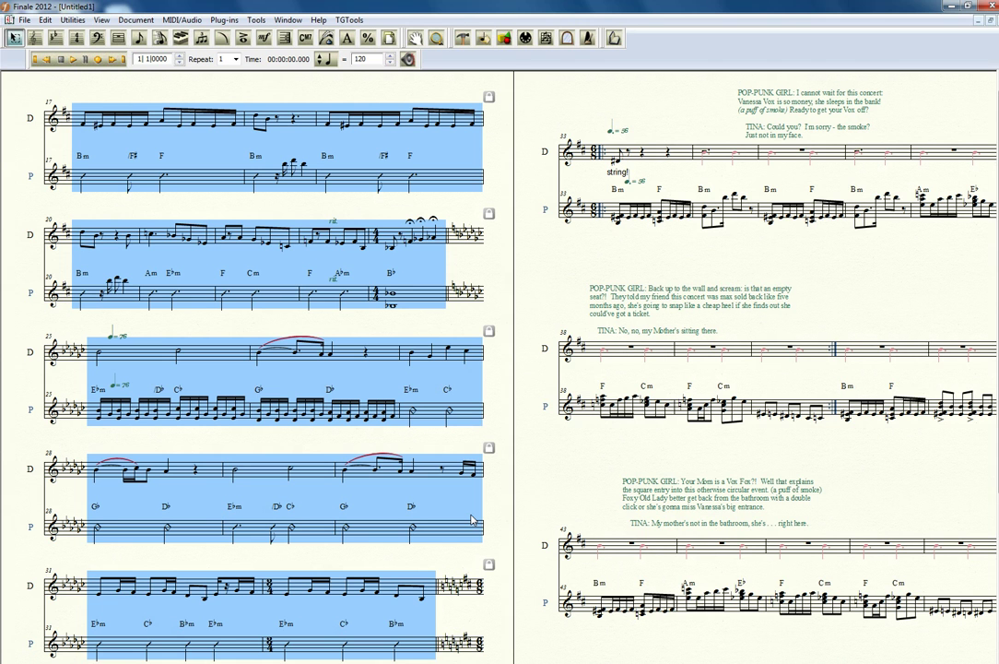
# - Undo the lyric removal, then clear only Smart Shapes (assigned to notes) from the selection
pyautogui.hotkey('ctrl', 'z')
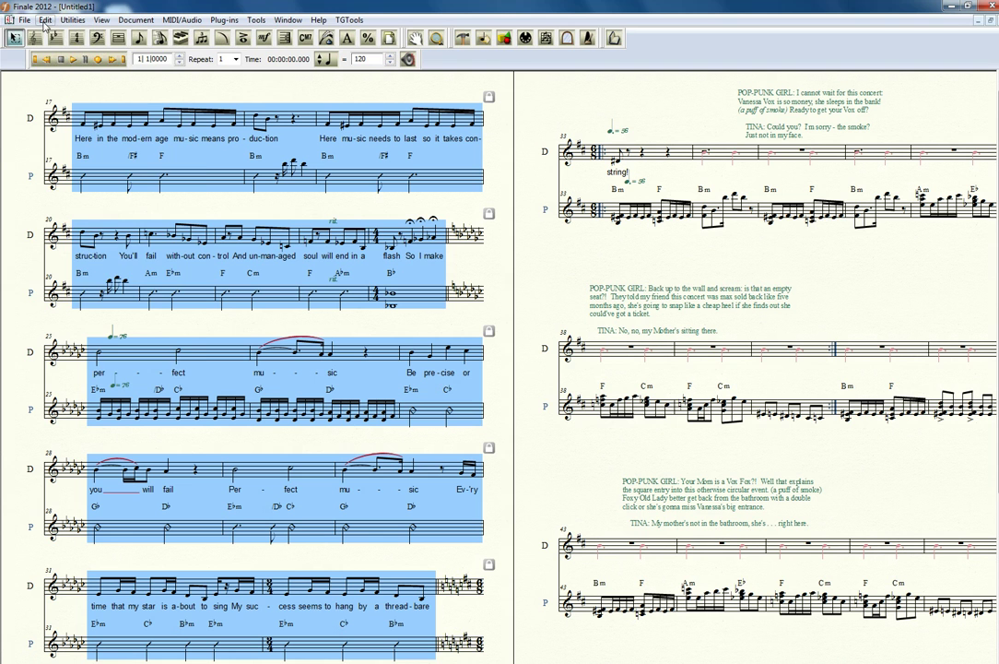
pyautogui.click(44, 20)
pyautogui.click(92, 197)
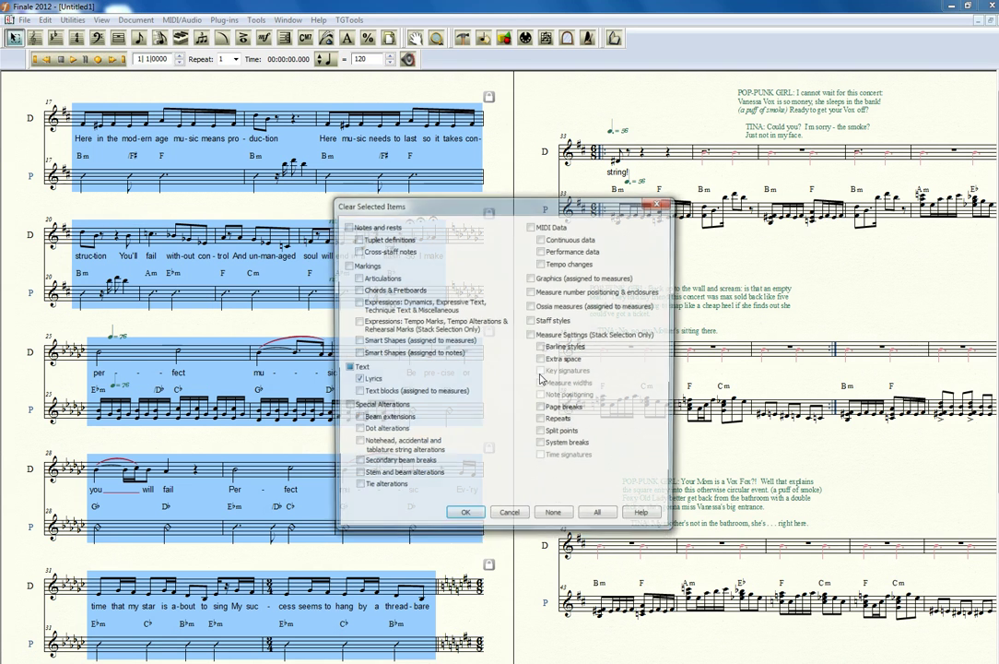
pyautogui.click(346, 368)
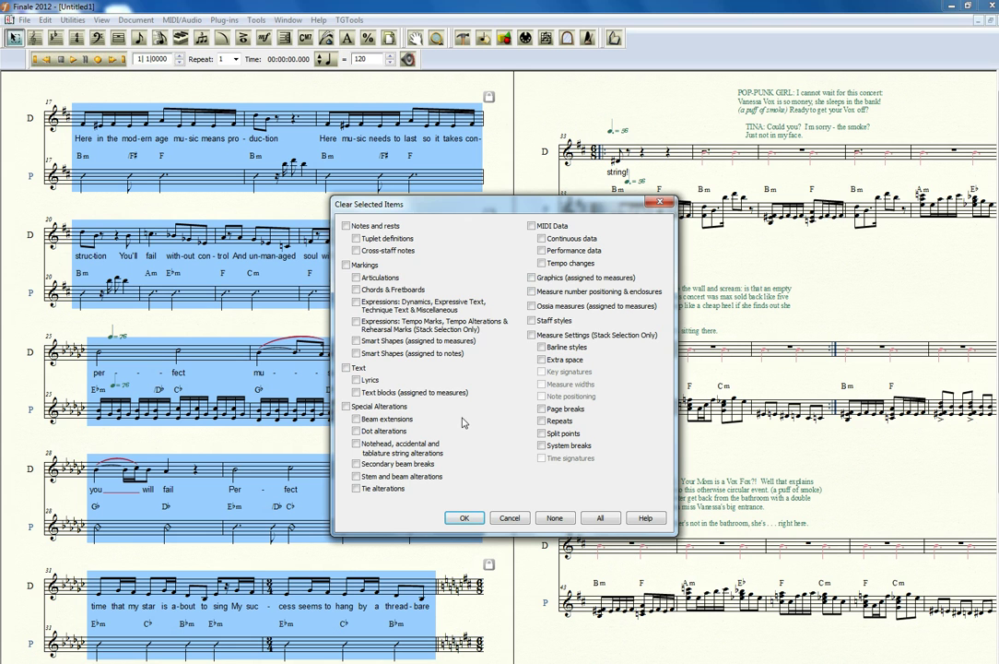
pyautogui.click(357, 353)
pyautogui.click(465, 518)
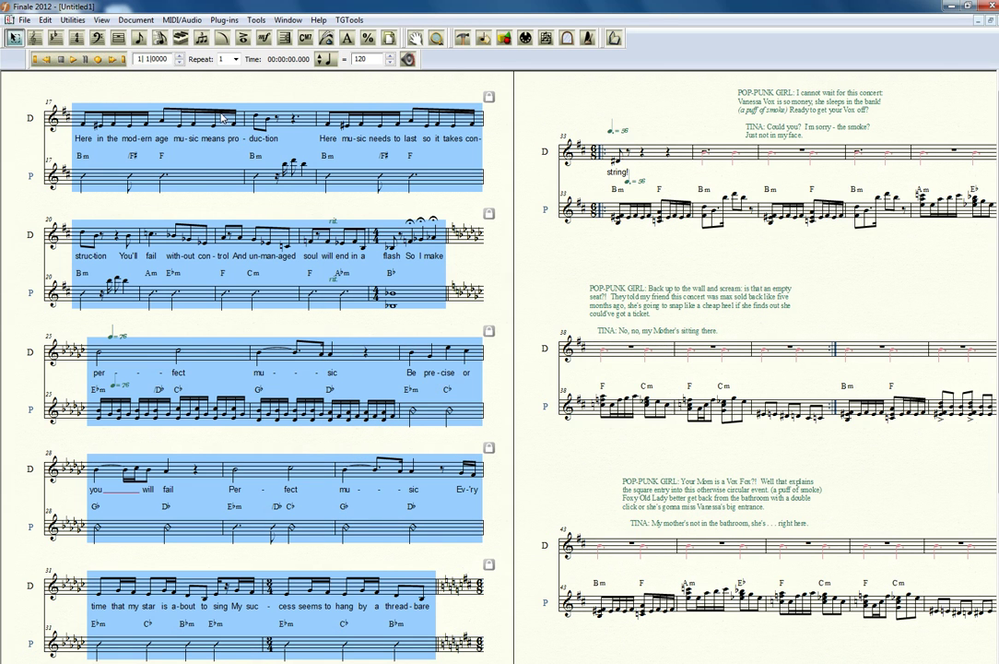
# - Clear the expressions from the selected measures, then undo that change
pyautogui.click(44, 20)
pyautogui.click(99, 231)
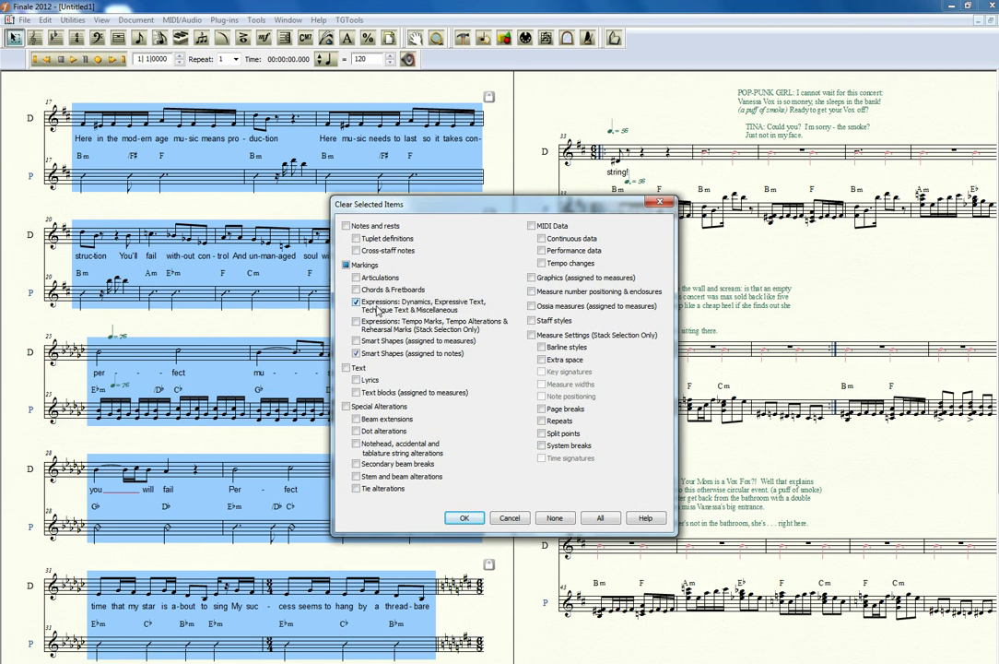
pyautogui.click(464, 517)
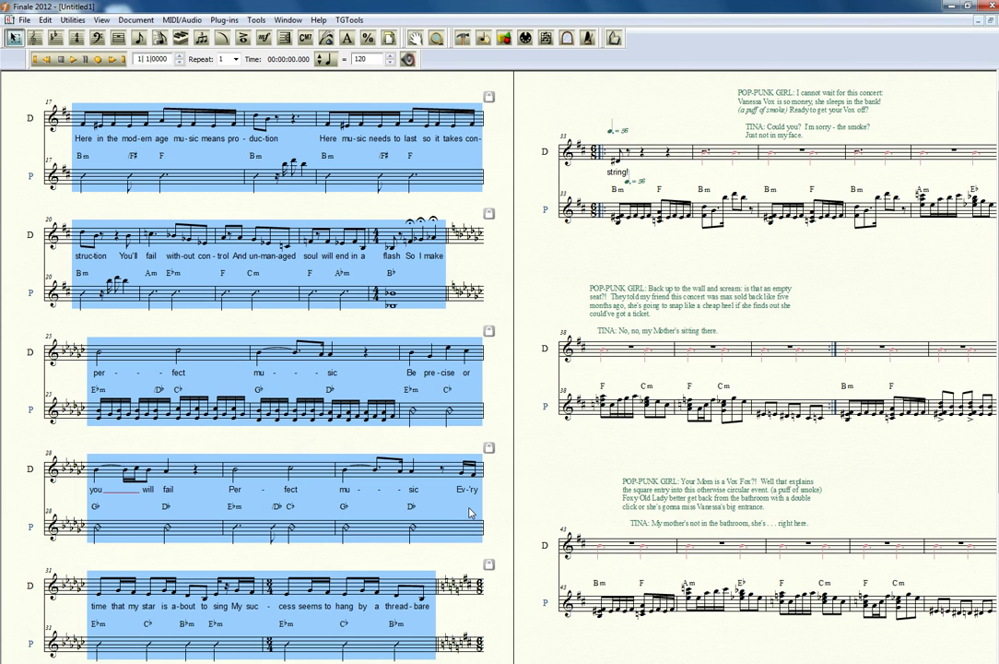
pyautogui.hotkey('ctrl', 'z')
# - Clear Expressions but not Smart Shapes from measures 33–47, then deselect them
pyautogui.click(899, 608)
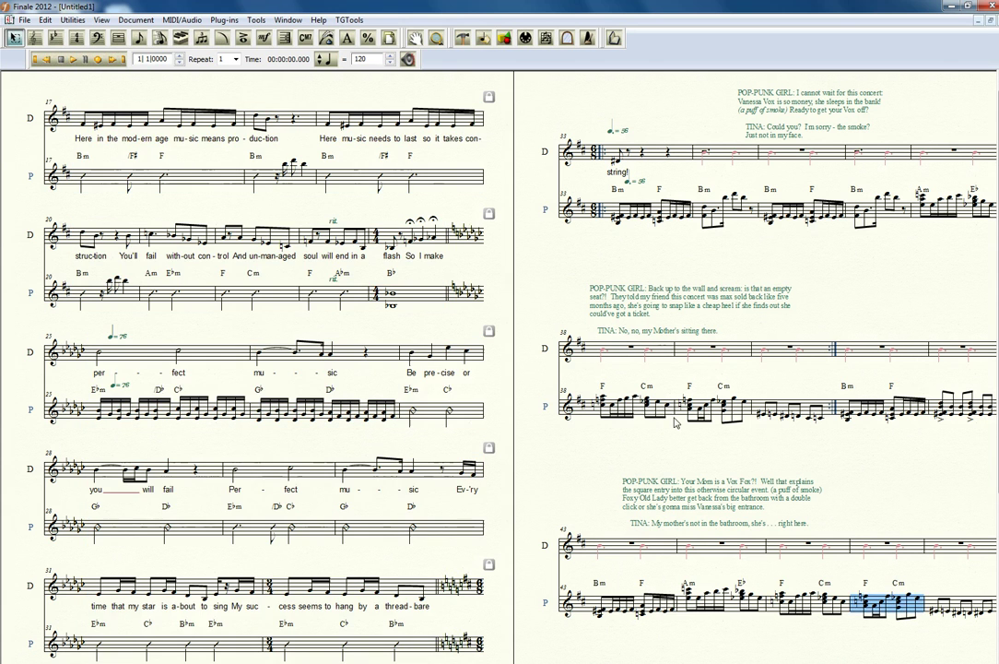
pyautogui.keyDown('shift'); pyautogui.click(652, 154); pyautogui.keyUp('shift')
pyautogui.rightClick(653, 154)
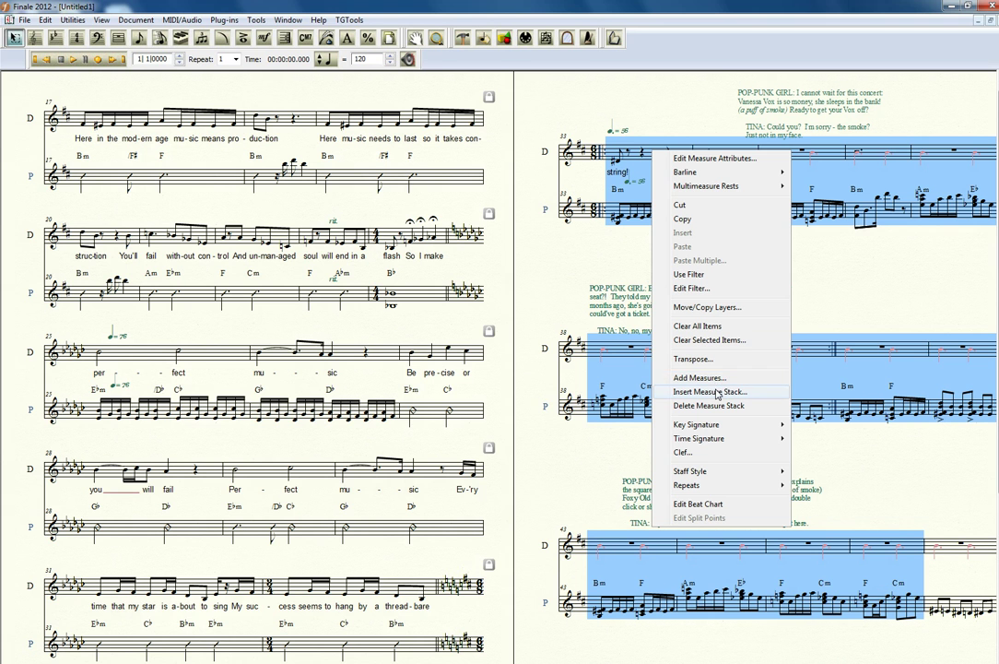
pyautogui.click(709, 339)
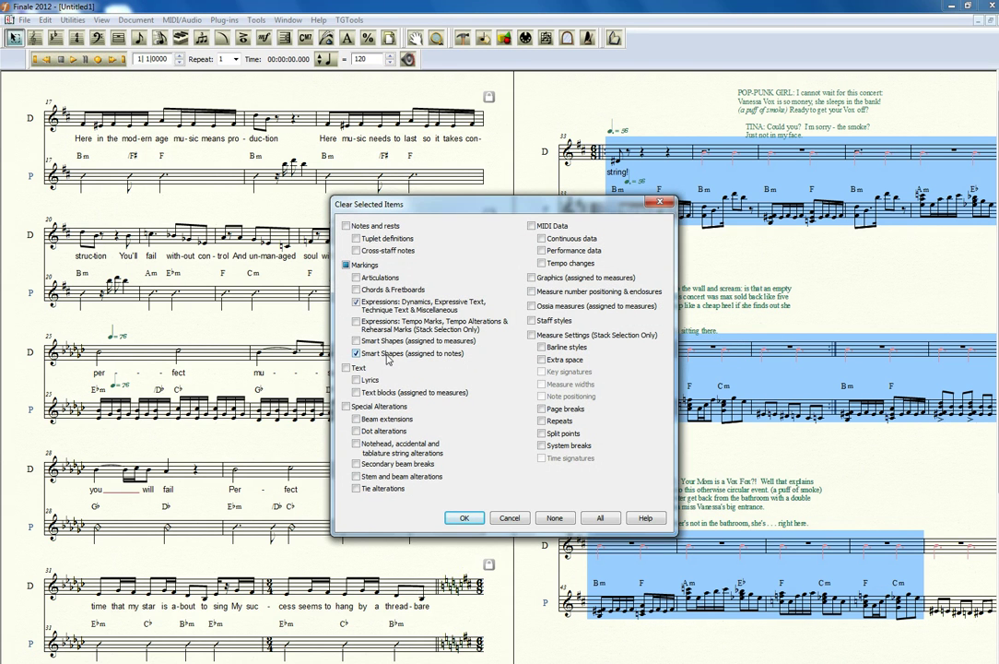
pyautogui.click(356, 352)
pyautogui.click(464, 518)
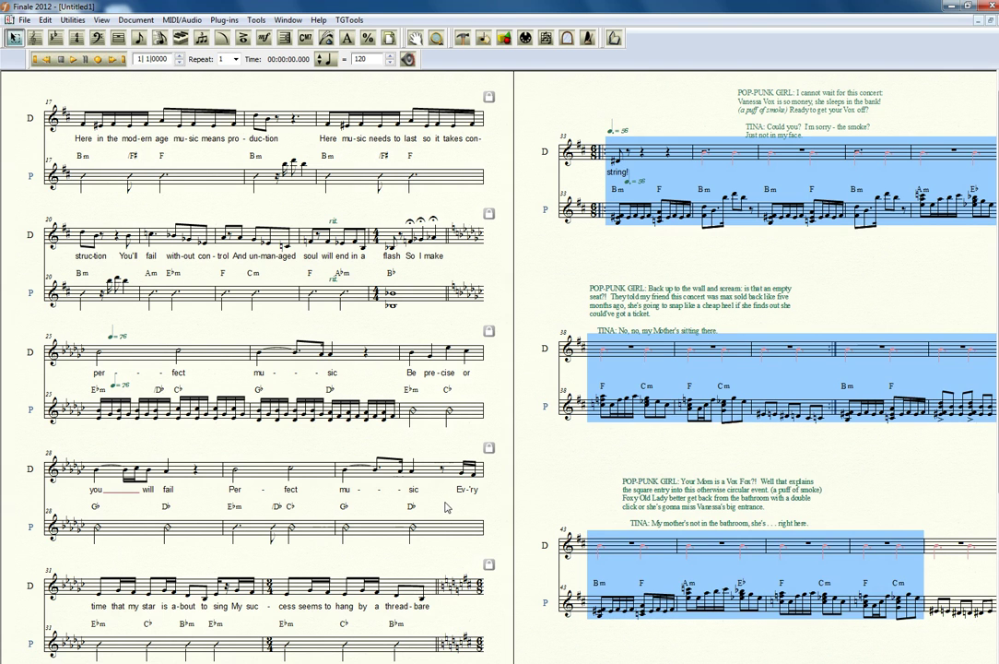
pyautogui.click(330, 451)
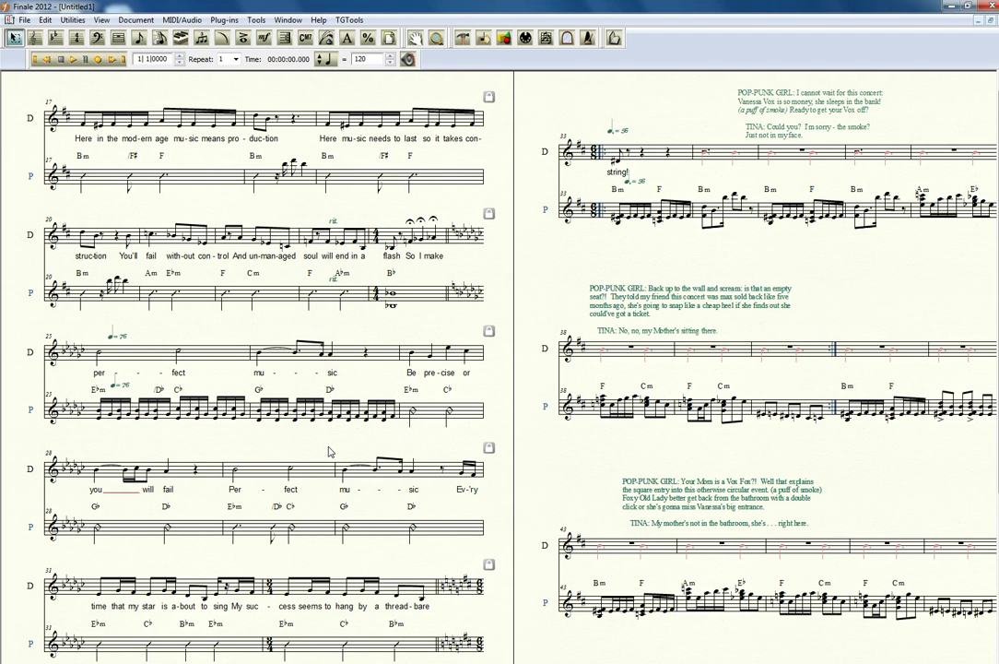
# - Select measures 17 through 33 on both staves
pyautogui.click(44, 19)
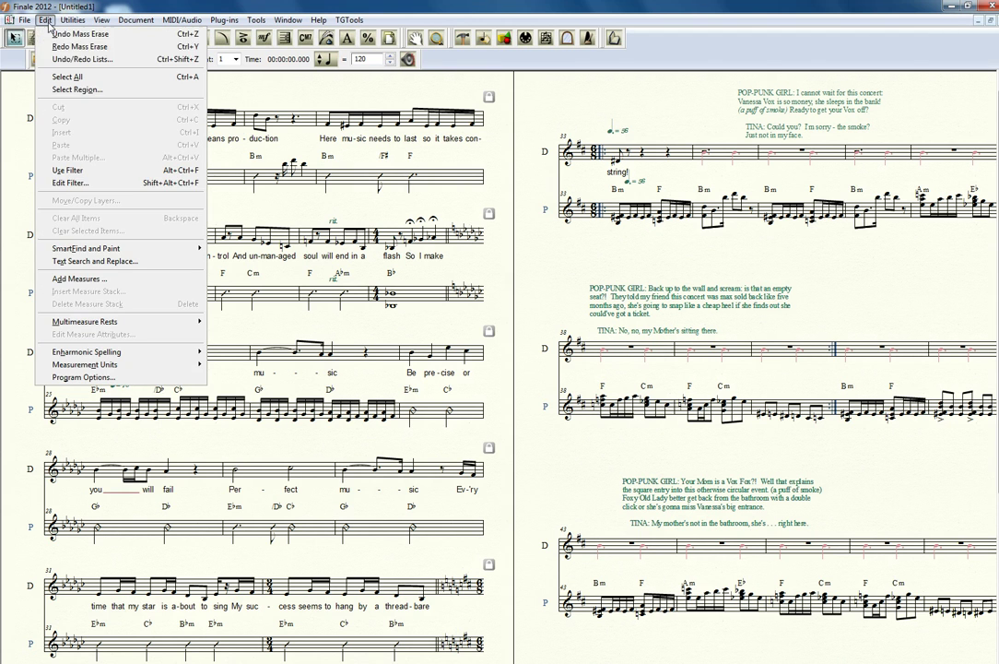
pyautogui.click(269, 283)
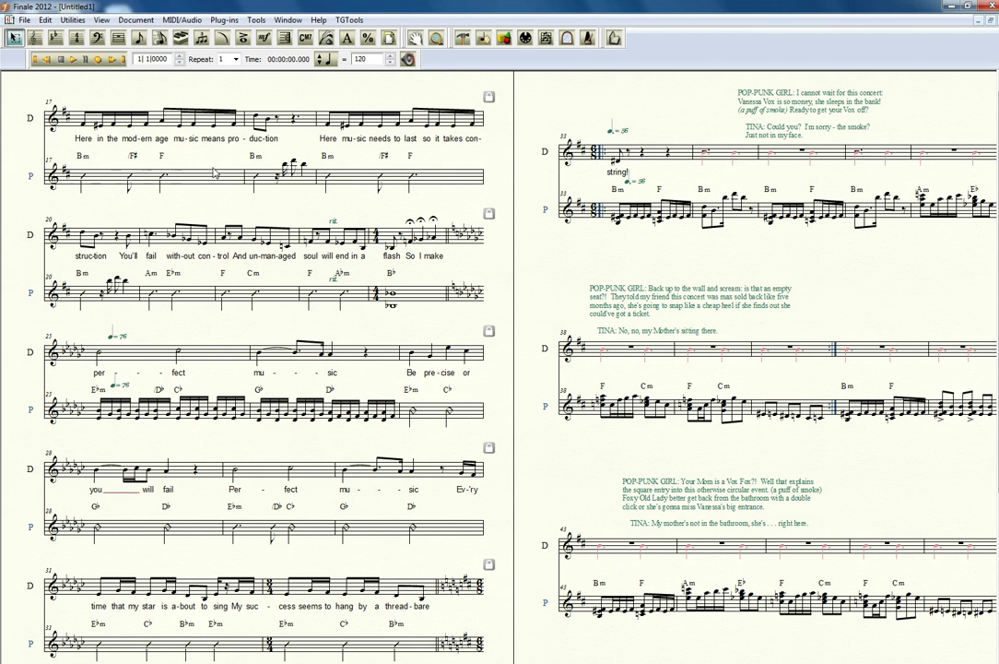
pyautogui.click(96, 104)
pyautogui.keyDown('shift'); pyautogui.click(405, 589); pyautogui.keyUp('shift')
# - Clear Notes and rests from the selection, leaving Markings such as chord symbols unticked
pyautogui.click(44, 20)
pyautogui.click(88, 230)
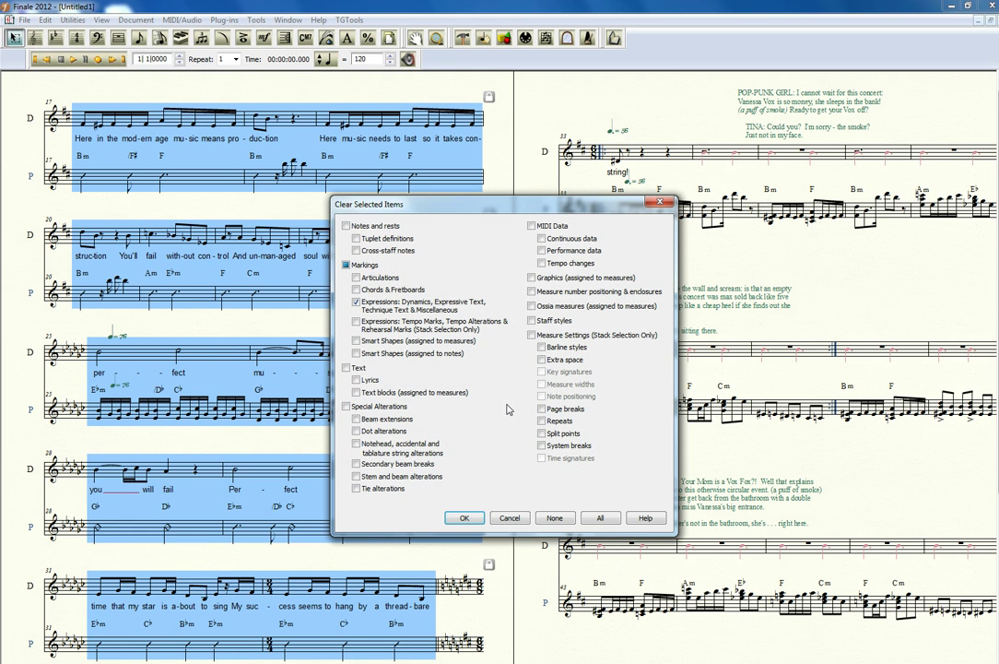
pyautogui.click(345, 265)
pyautogui.click(370, 227)
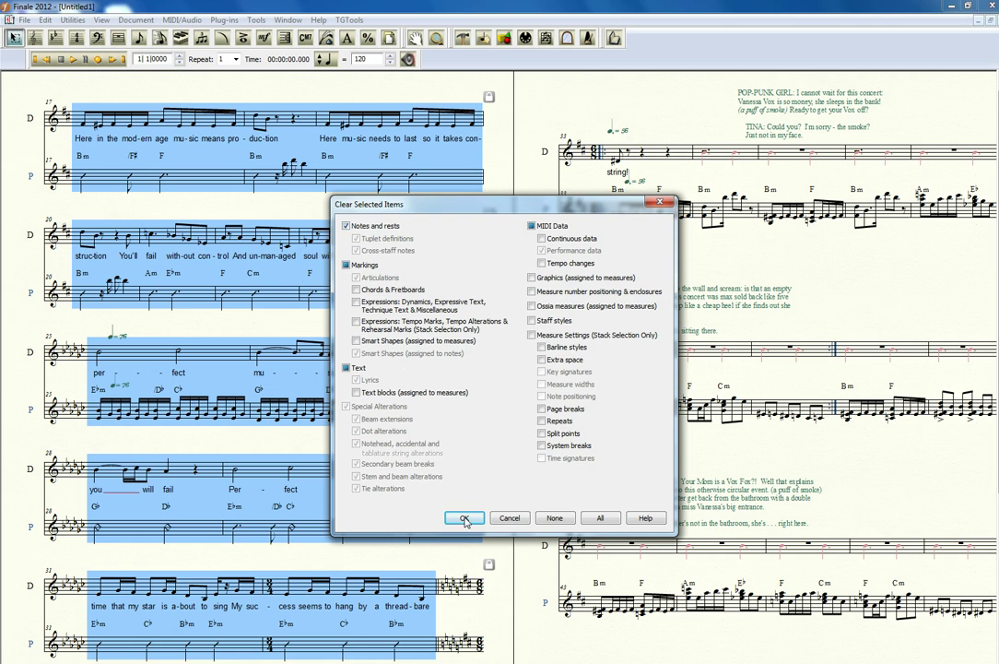
pyautogui.click(464, 517)
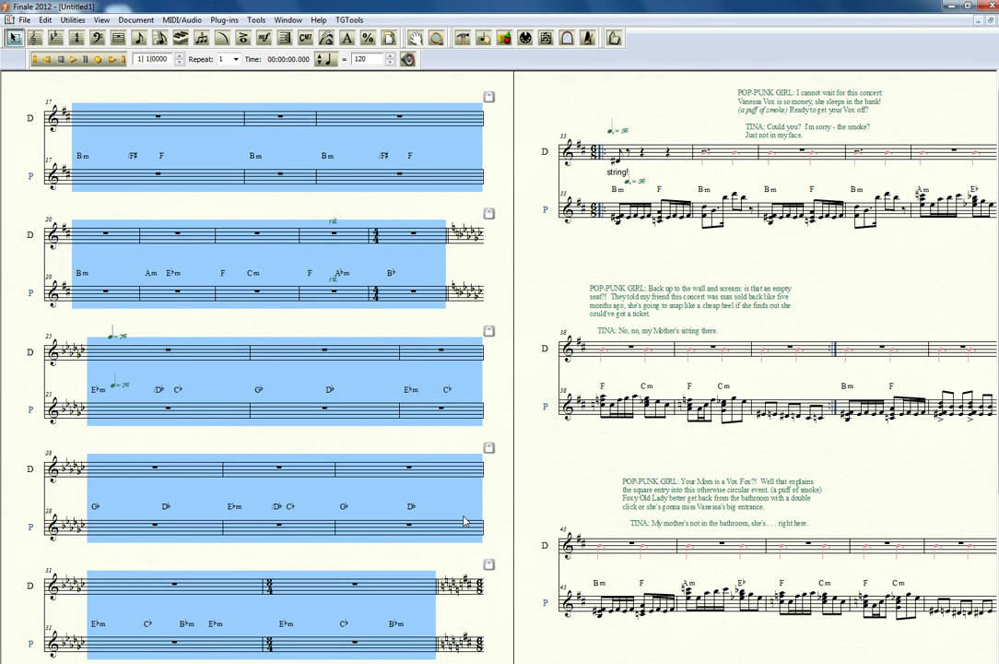
# - Undo the note clearing, then open Clear Selected Items with None chosen and MIDI Data left unticked
pyautogui.hotkey('ctrl', 'z')
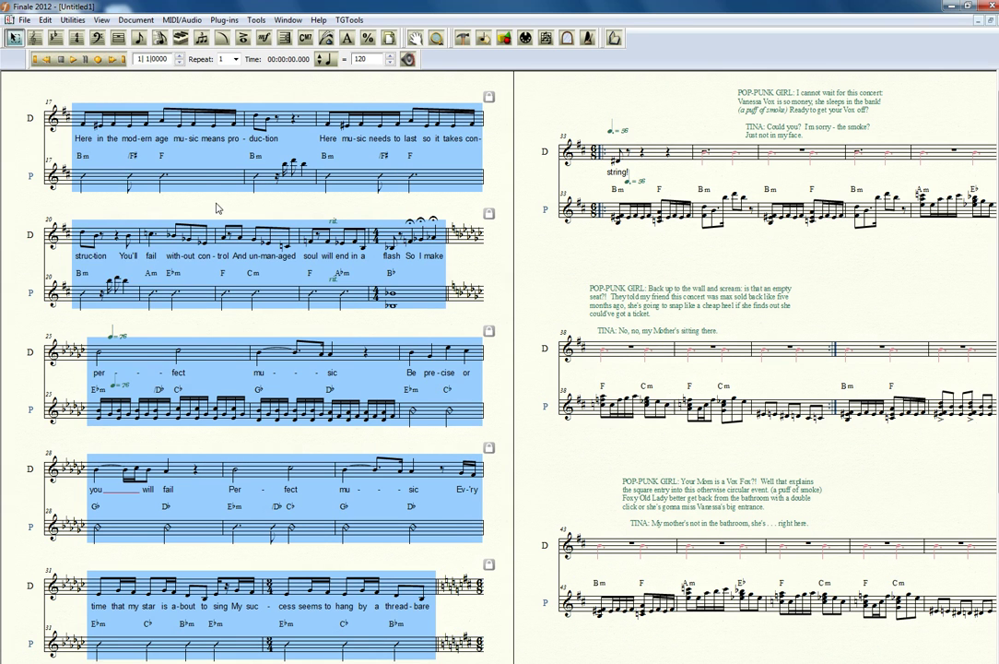
pyautogui.click(44, 19)
pyautogui.click(88, 230)
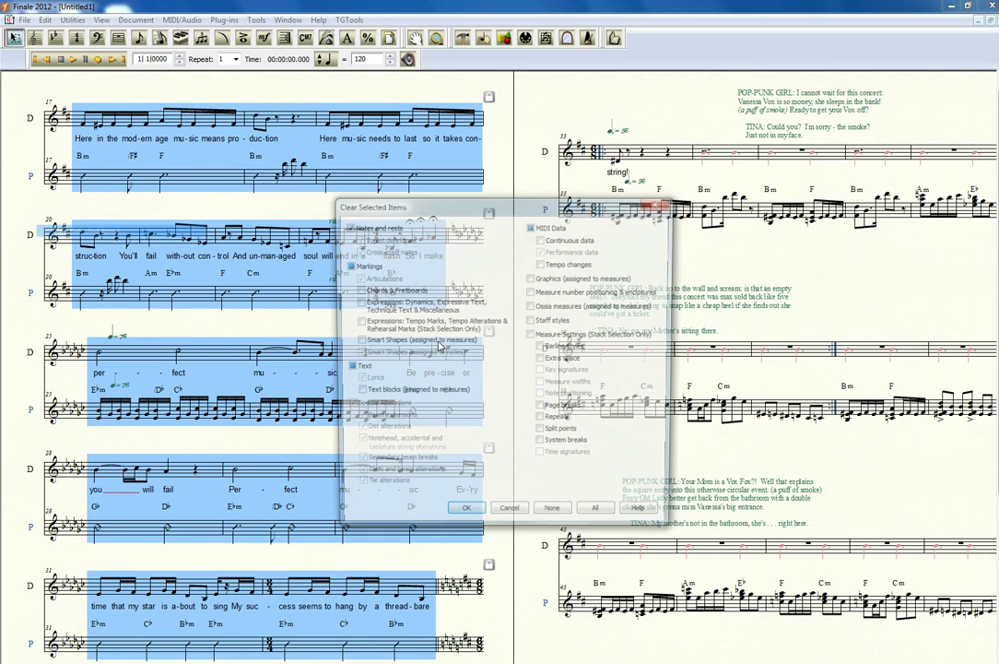
pyautogui.click(554, 517)
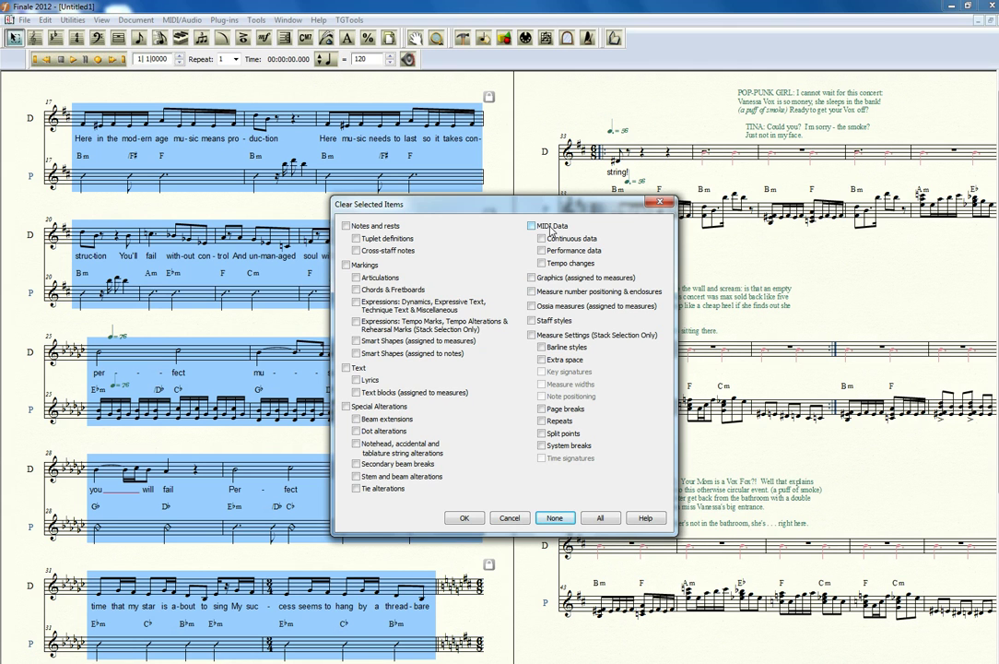
pyautogui.click(551, 227)
pyautogui.click(532, 226)
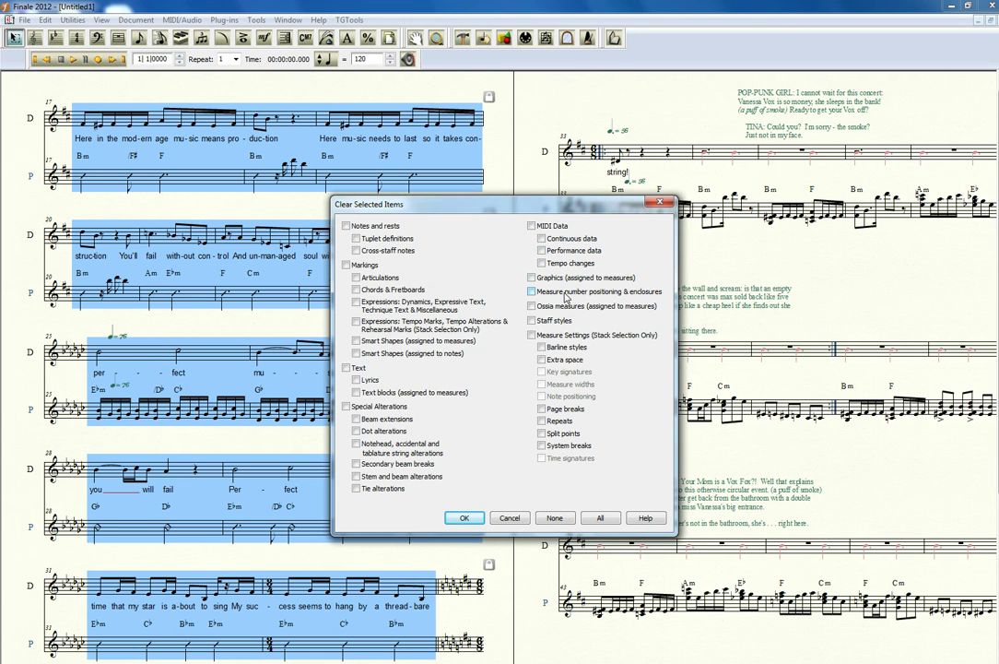